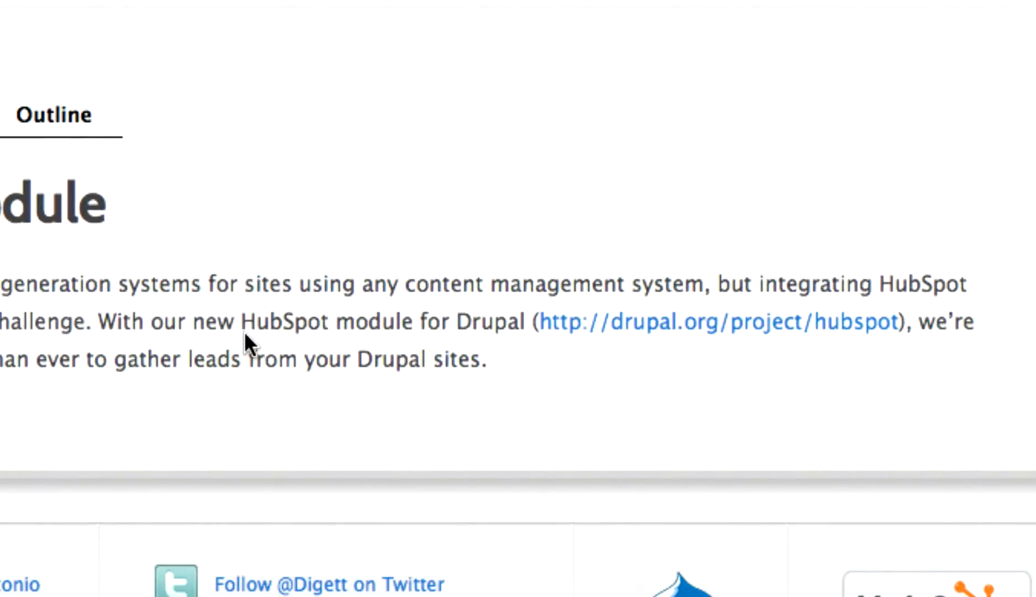
# Step: Highlight the phrase 'HubSpot module' in the HubSpot module introduction paragraph
pyautogui.moveTo(241, 322); pyautogui.dragTo(525, 329)
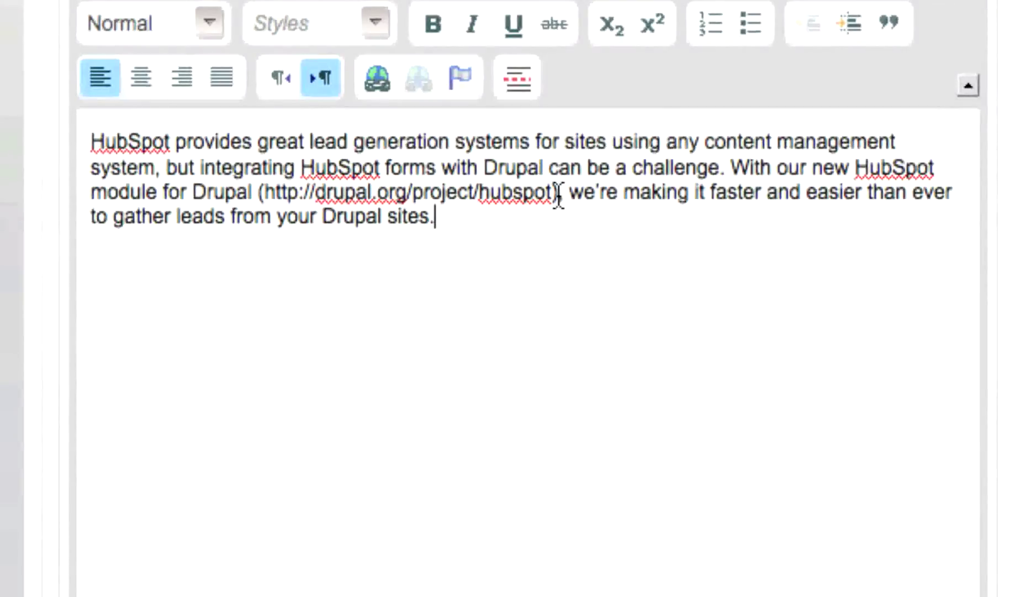
pyautogui.moveTo(558, 196); pyautogui.dragTo(258, 198)
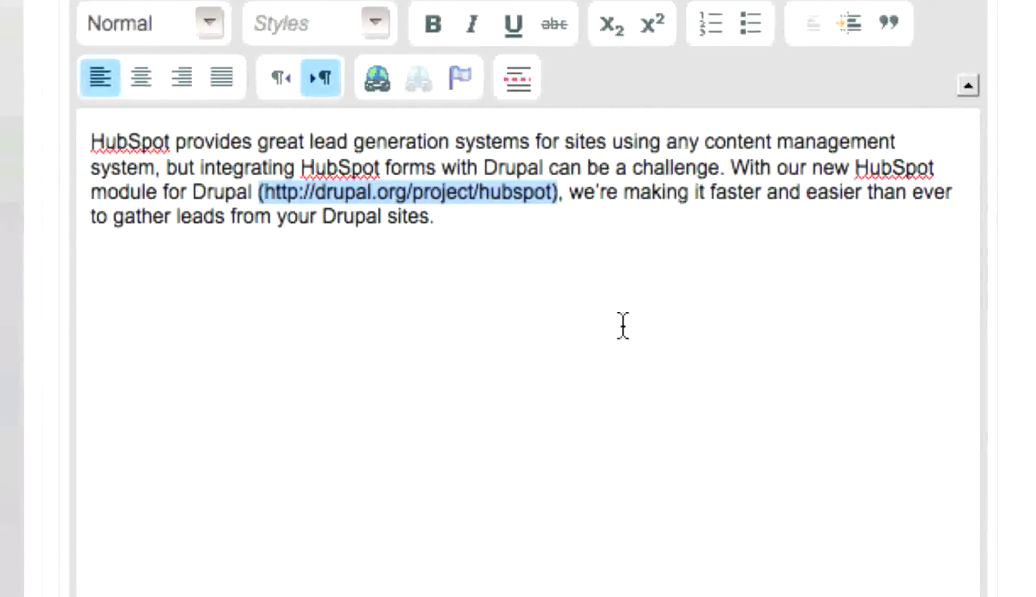
pyautogui.press('BackSpace')
pyautogui.press('BackSpace')
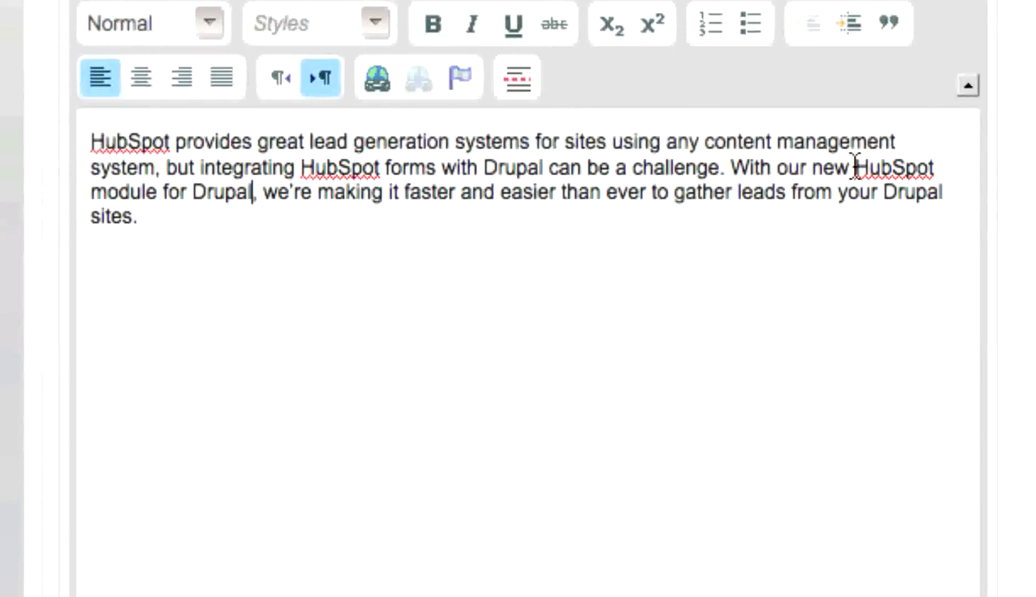
# Step: Select the words 'HubSpot module for Drupal' in the paragraph
pyautogui.moveTo(855, 167); pyautogui.dragTo(252, 199)
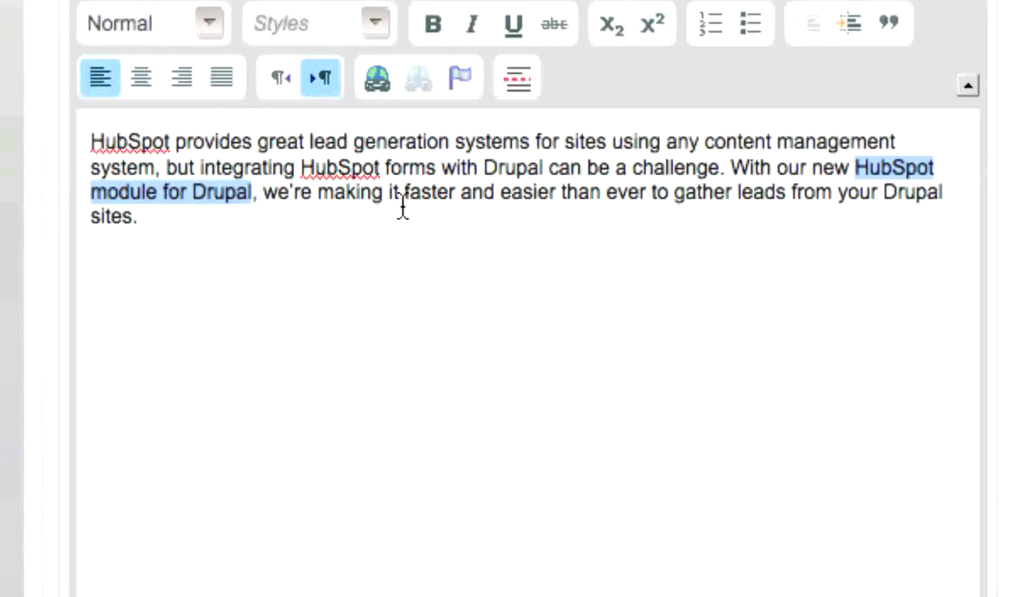
pyautogui.click(384, 78)
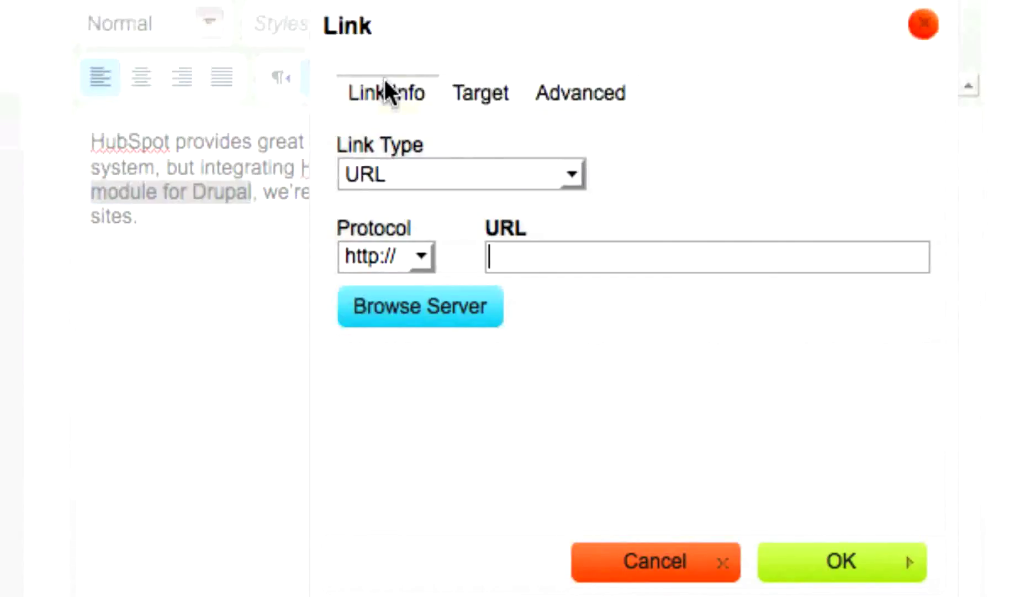
pyautogui.click(522, 258)
pyautogui.write('http://drupal.org/project/hubspot')
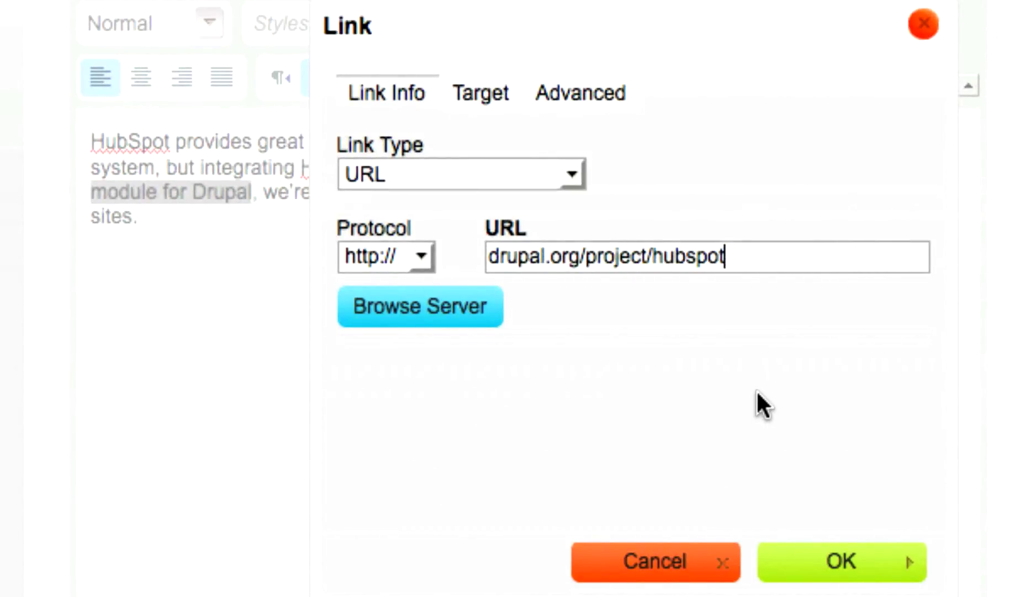
pyautogui.click(775, 541)
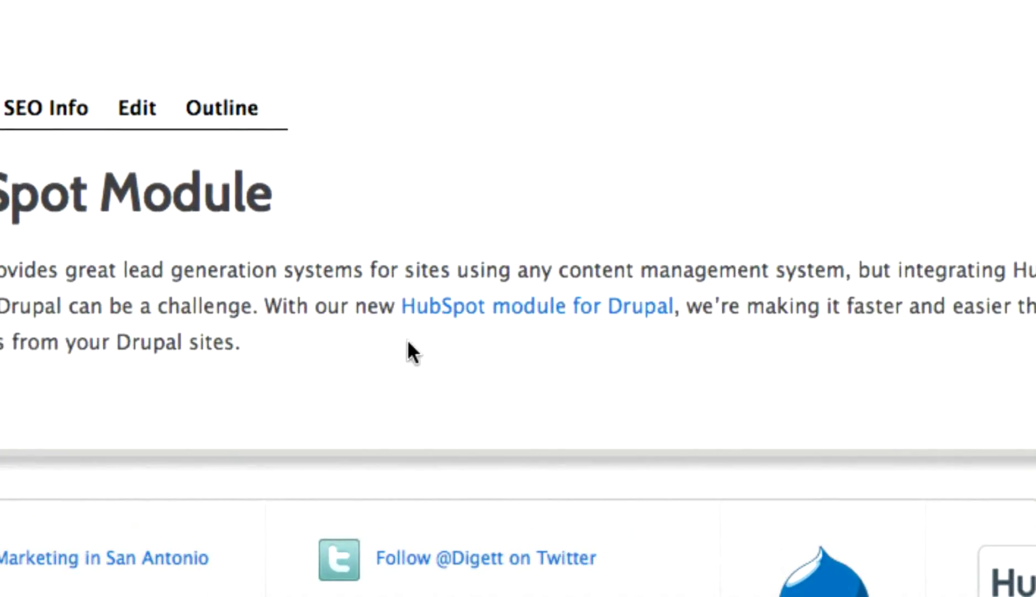